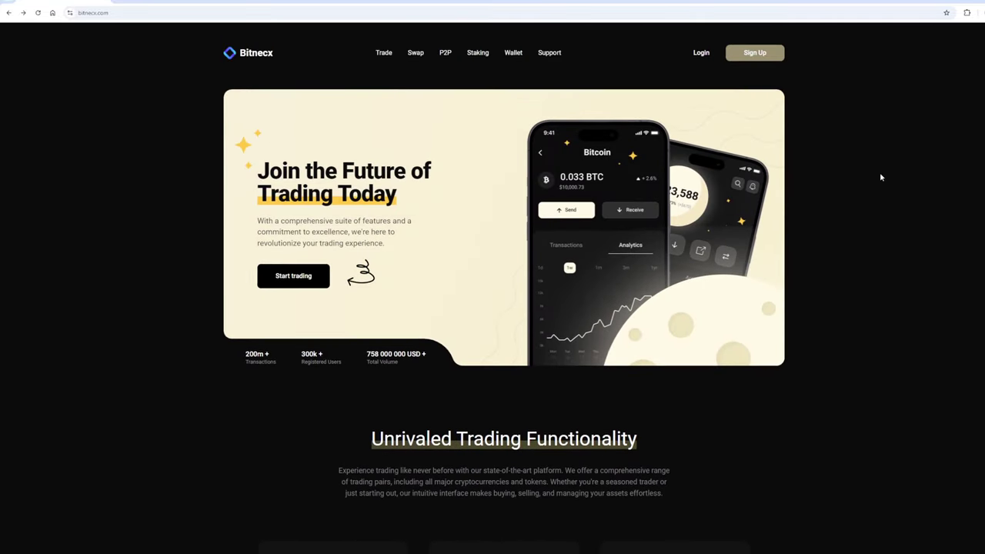
# Open the Bitnecx create-account signup form from the top navigation bar
pyautogui.click(750, 56)
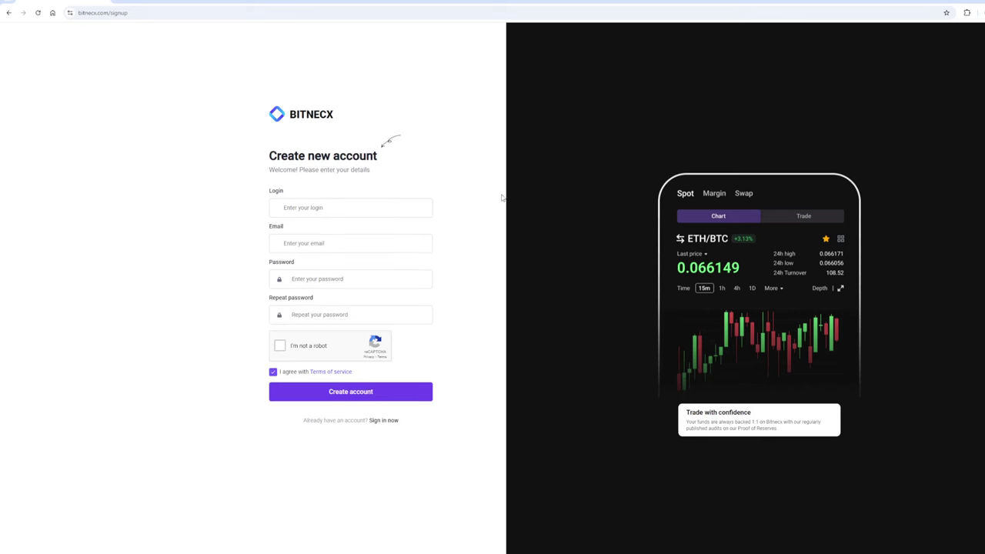
# Enter a login name and reuse it to build a .com email address
pyautogui.click(346, 211)
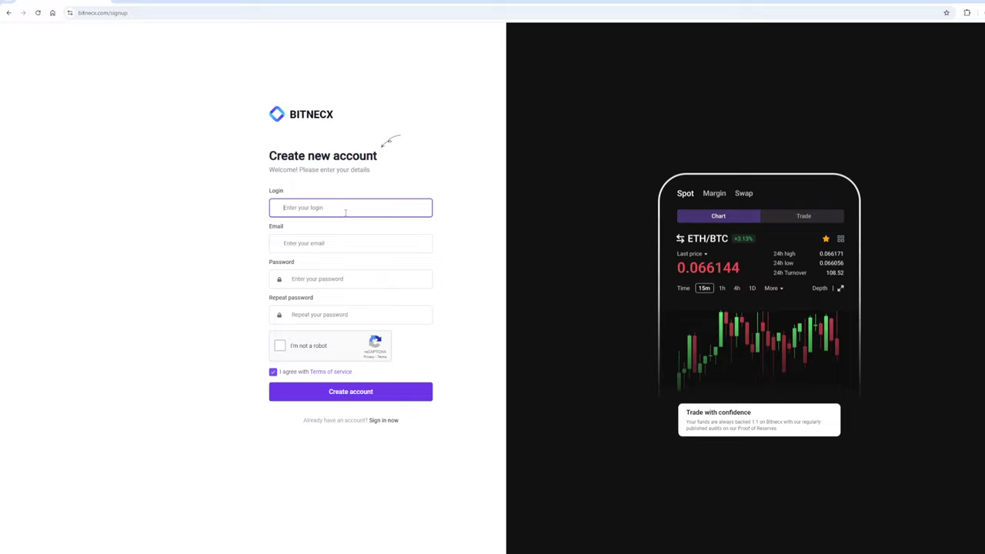
pyautogui.write('james')
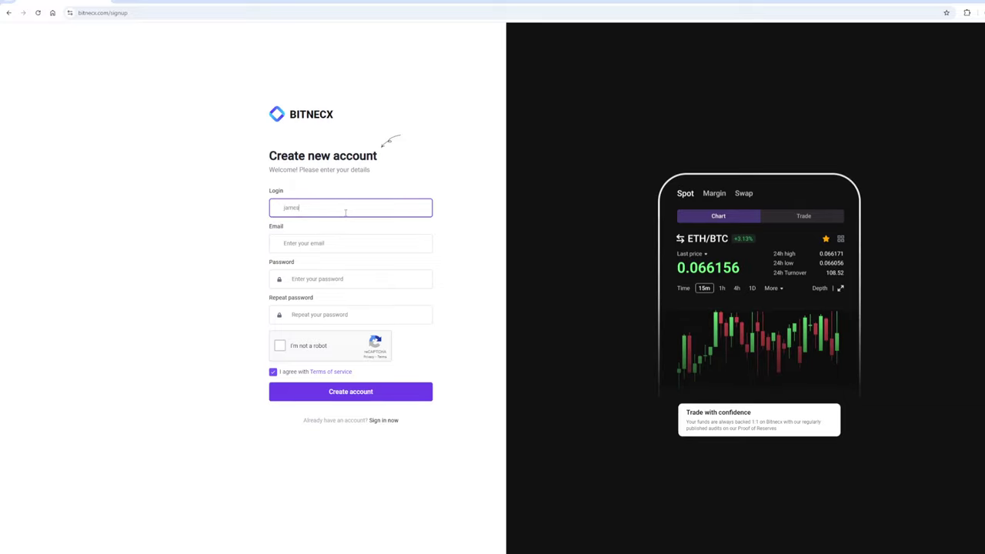
pyautogui.write('d')
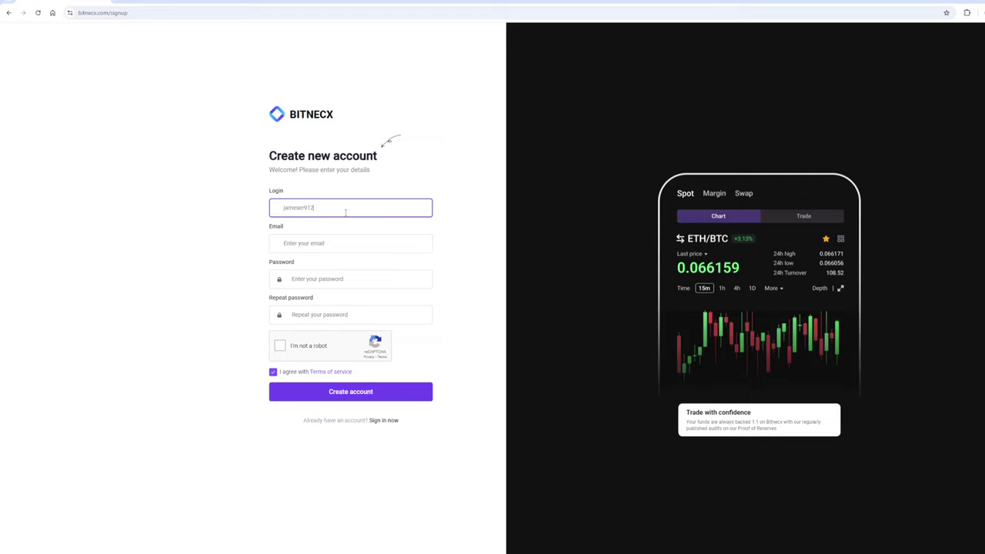
pyautogui.moveTo(345, 213); pyautogui.dragTo(237, 220)
pyautogui.hotkey('ctrl', 'c')
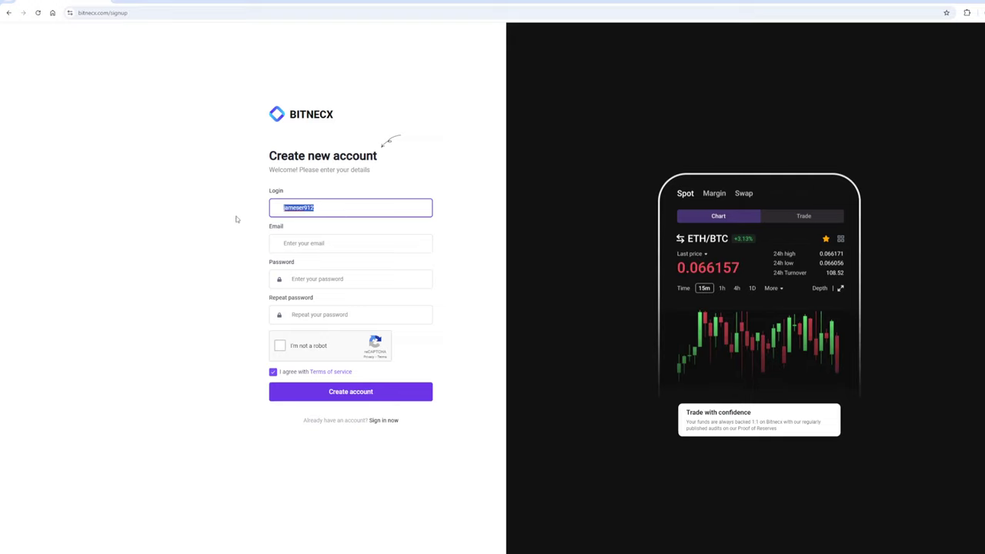
pyautogui.click(305, 243)
pyautogui.hotkey('ctrl', 'v')
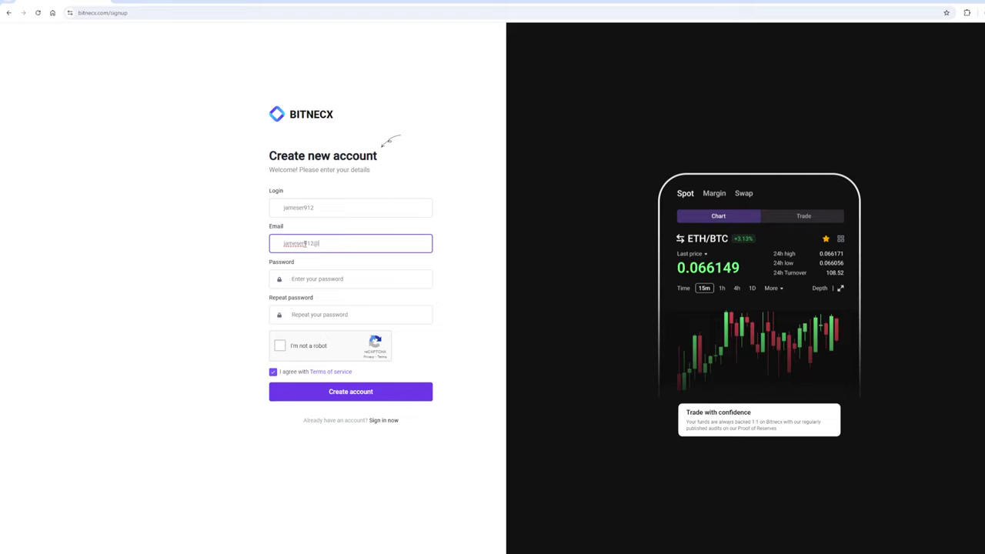
pyautogui.write('.com')
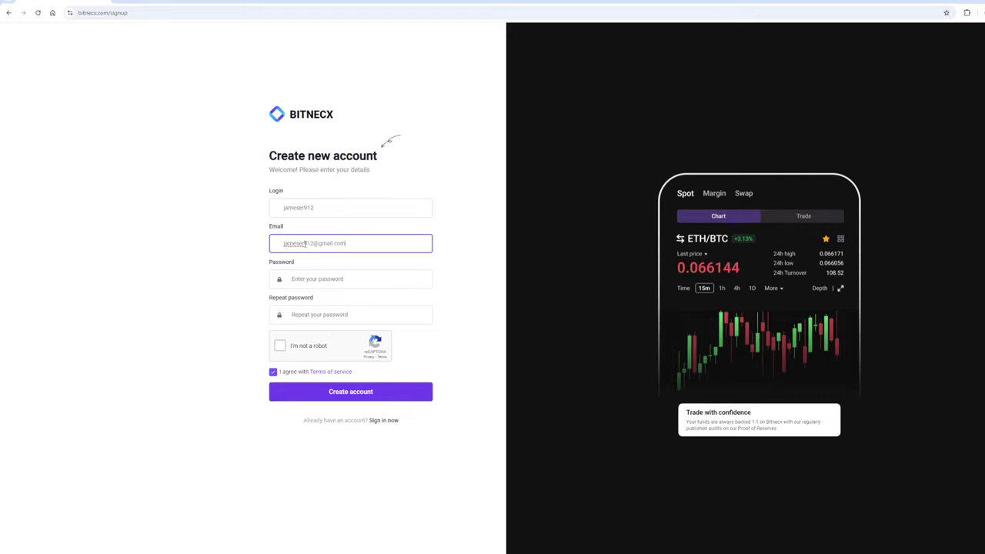
pyautogui.moveTo(362, 244); pyautogui.dragTo(249, 260)
# Enter and repeat the account password, pass reCAPTCHA, and create the account
pyautogui.click(344, 280)
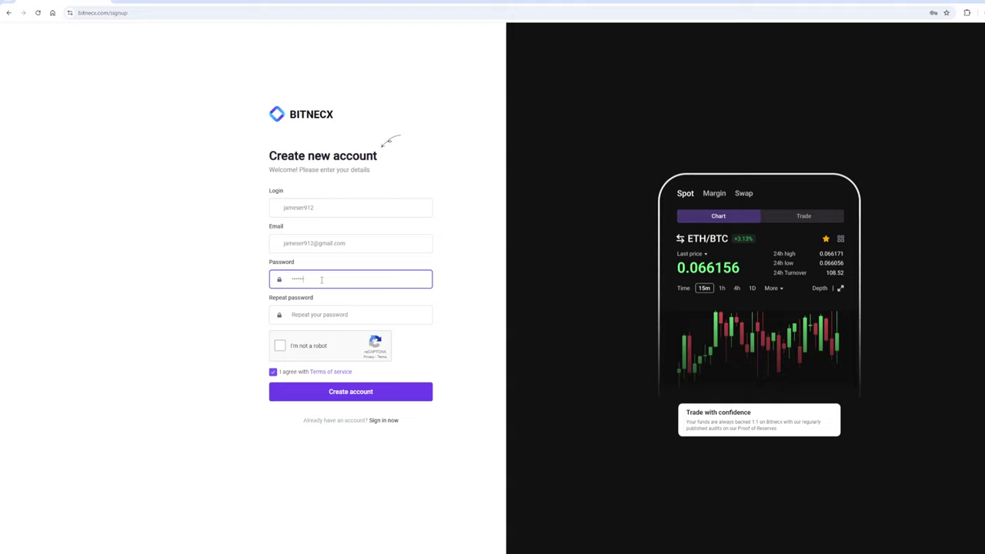
pyautogui.click(341, 309)
pyautogui.write('j')
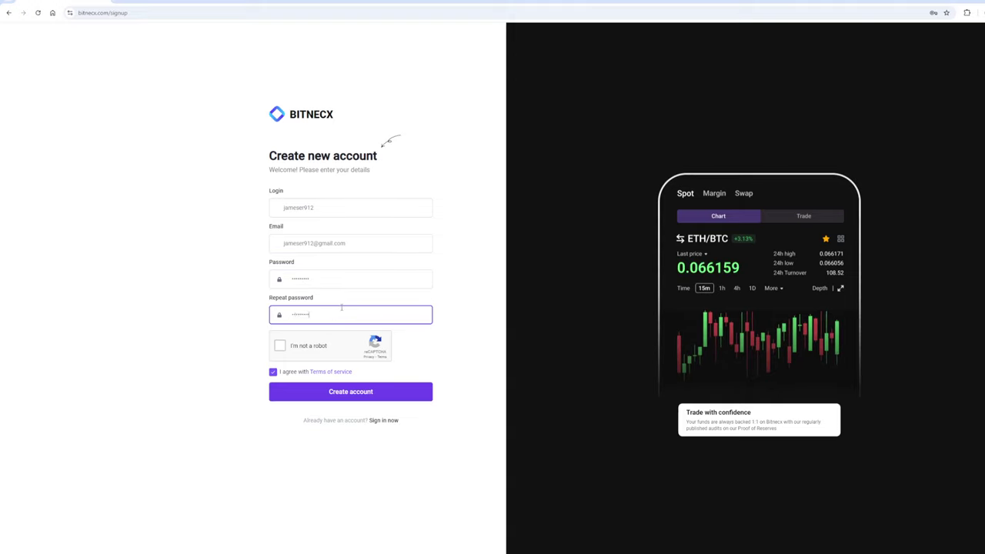
pyautogui.click(280, 345)
pyautogui.click(322, 388)
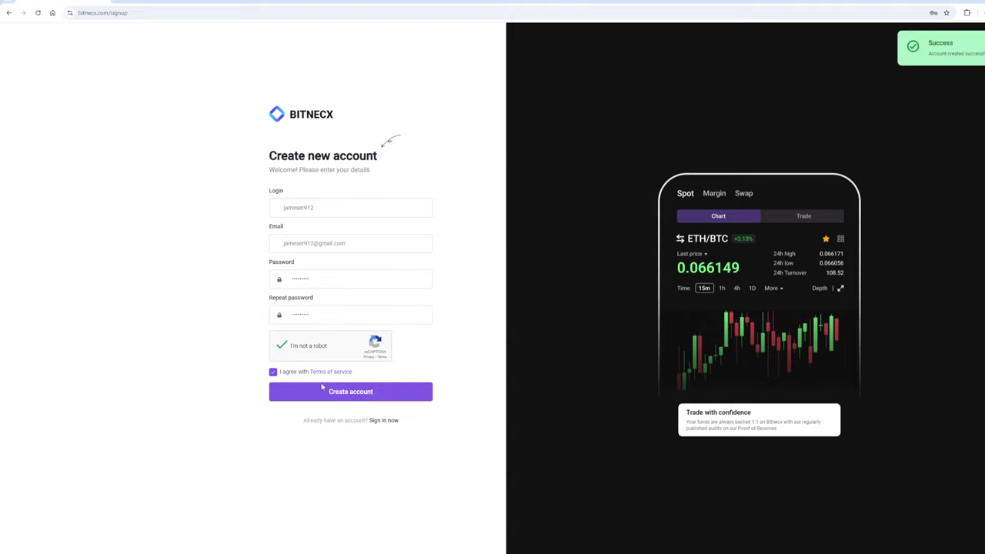
pyautogui.click(351, 238)
# Sign in with the new account's email and password, then switch the market to ETH/USDT
pyautogui.click(352, 275)
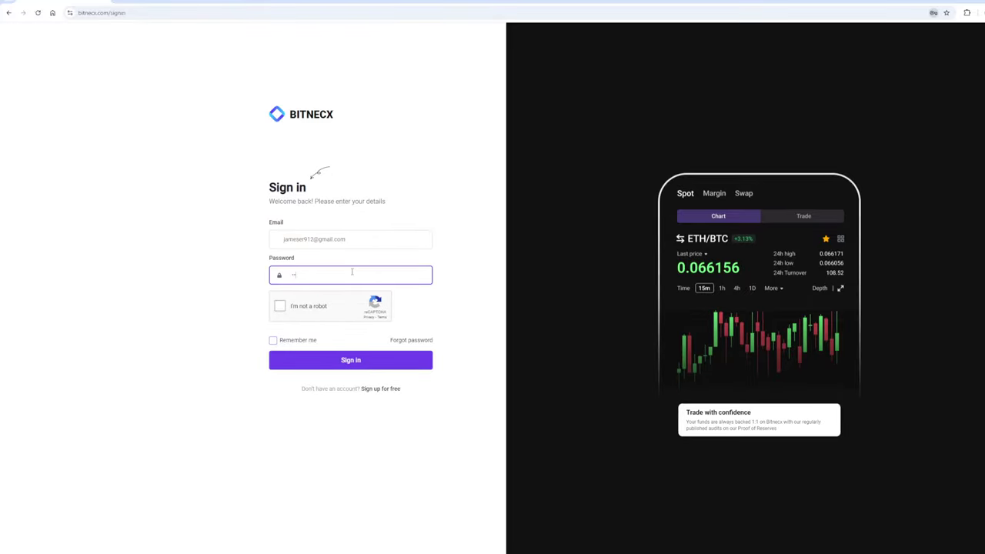
pyautogui.click(280, 306)
pyautogui.click(331, 359)
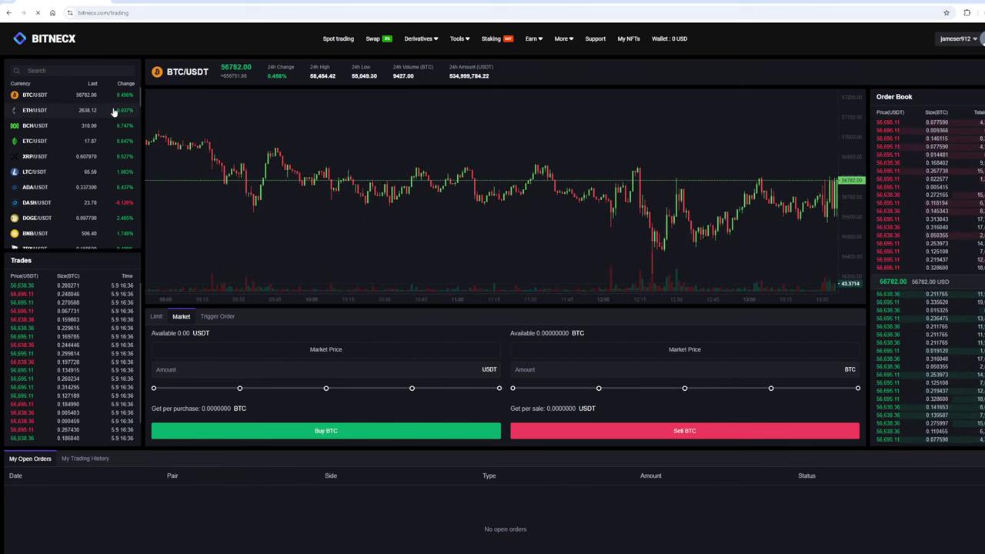
pyautogui.click(114, 112)
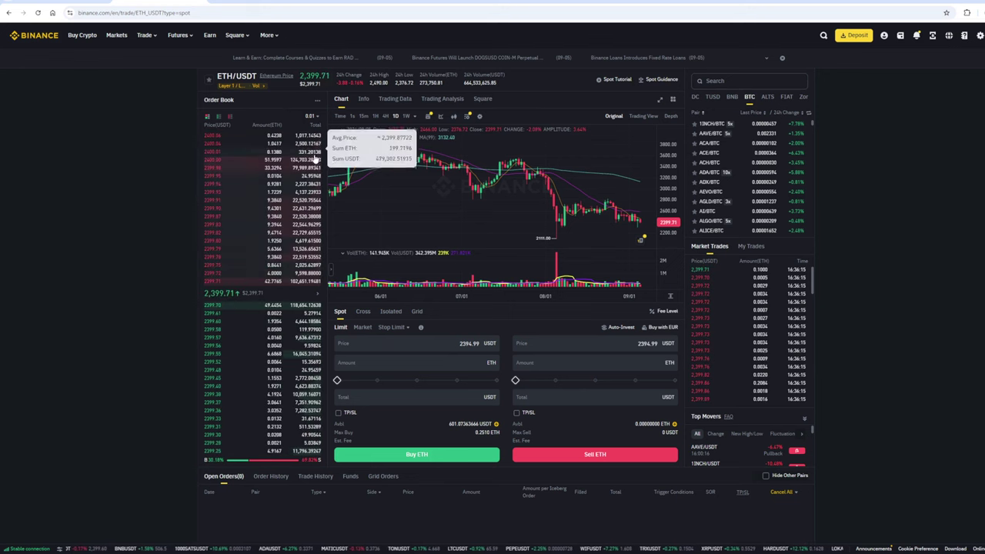
# Enter a 5000 USDT total in Binance's Buy ETH form, about 2.0876 ETH
pyautogui.click(428, 396)
pyautogui.write('5000')
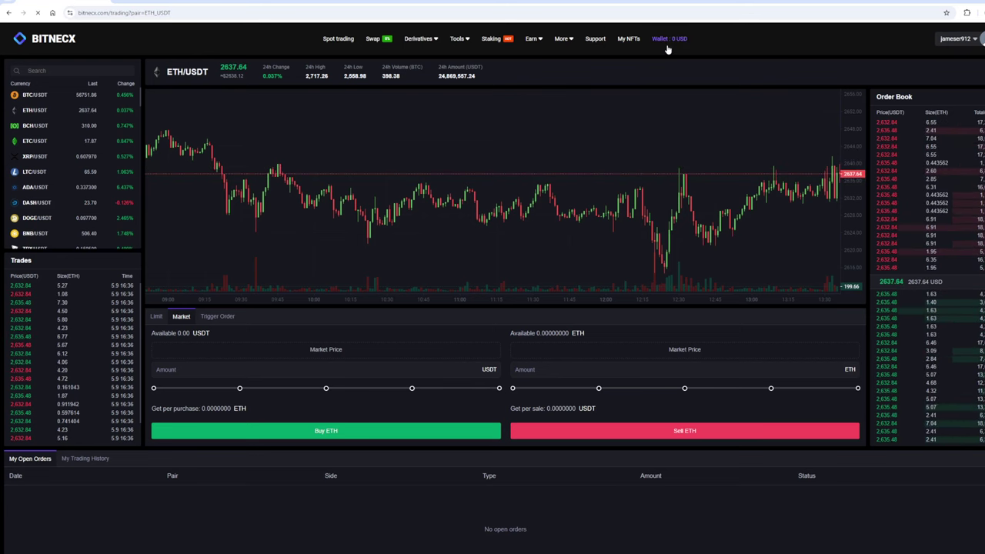
# Generate and copy Bitnecx's ETH deposit address on the ERC-20 network
pyautogui.click(666, 40)
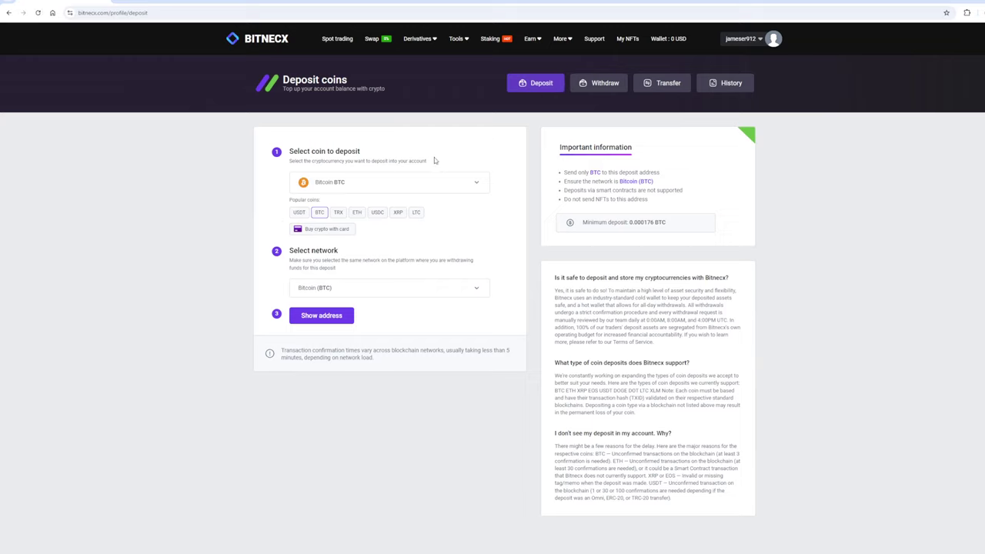
pyautogui.click(359, 216)
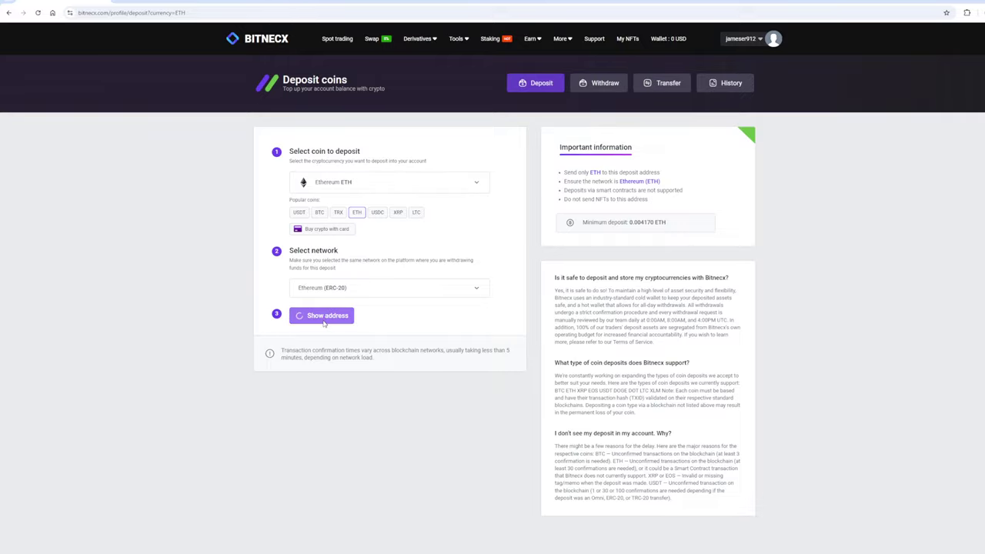
pyautogui.click(323, 323)
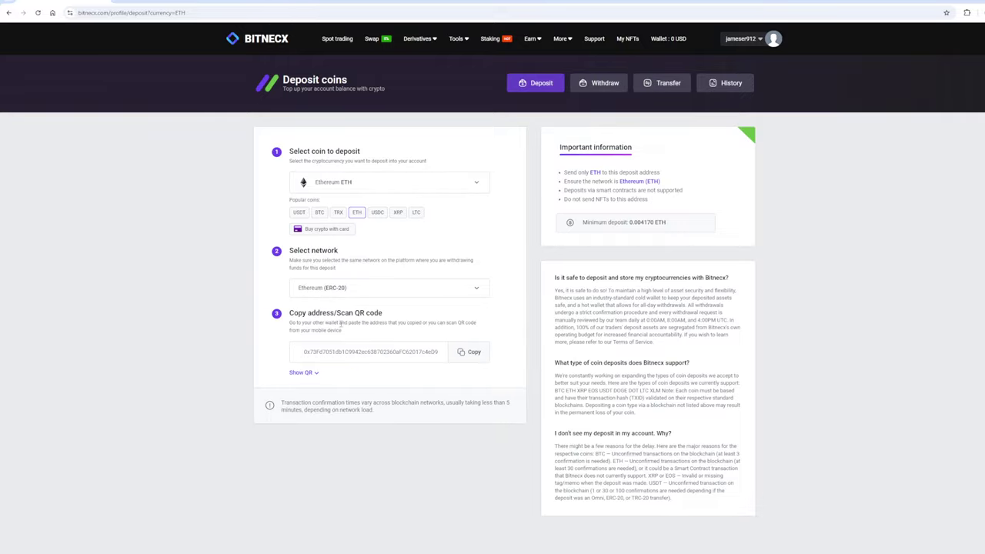
pyautogui.click(470, 354)
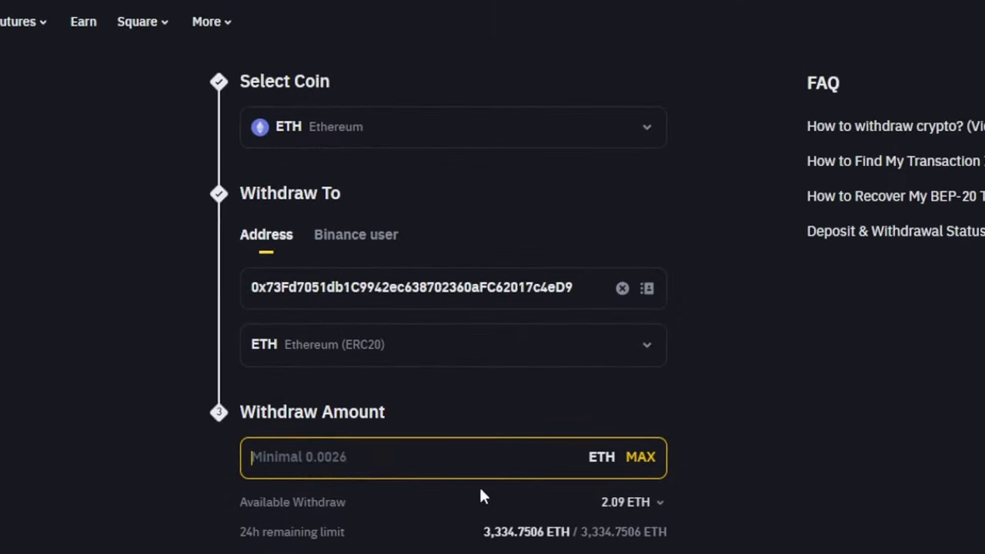
# Fill Binance's ETH withdrawal amount with the full 2.09 ETH balance, then enter 5000
pyautogui.click(638, 462)
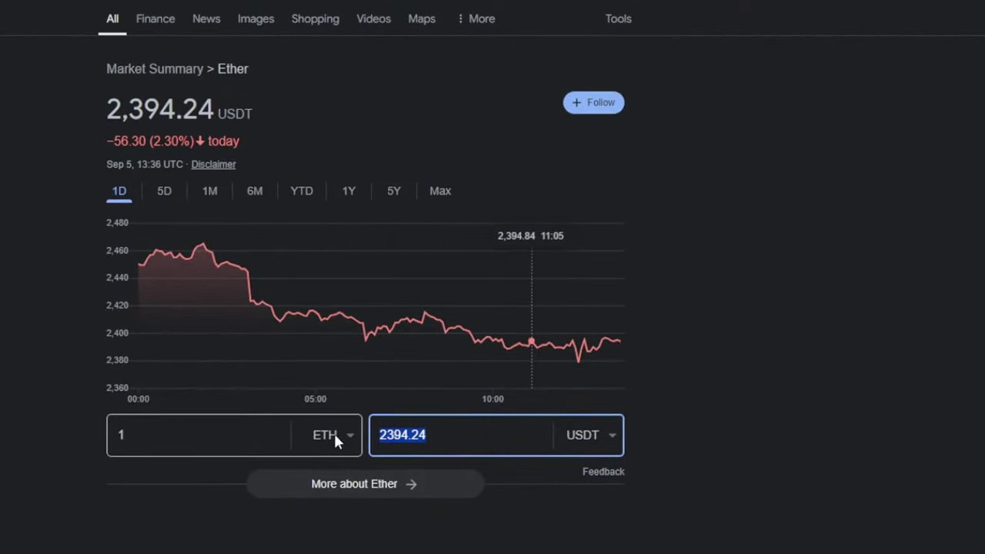
pyautogui.write('5')
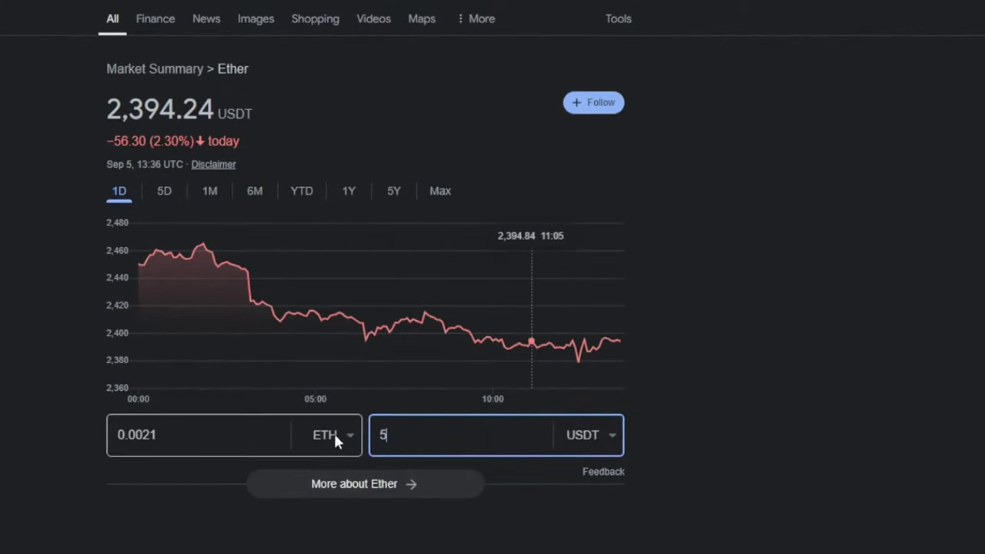
pyautogui.write('000')
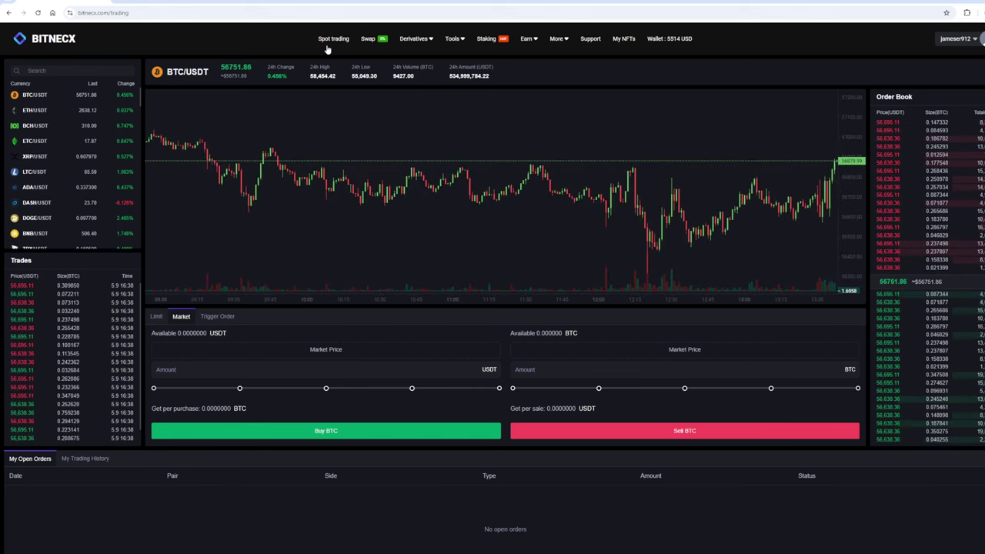
# Market-sell 100% of the 2.09 ETH balance on Bitnecx's ETH/USDT pair
pyautogui.click(103, 118)
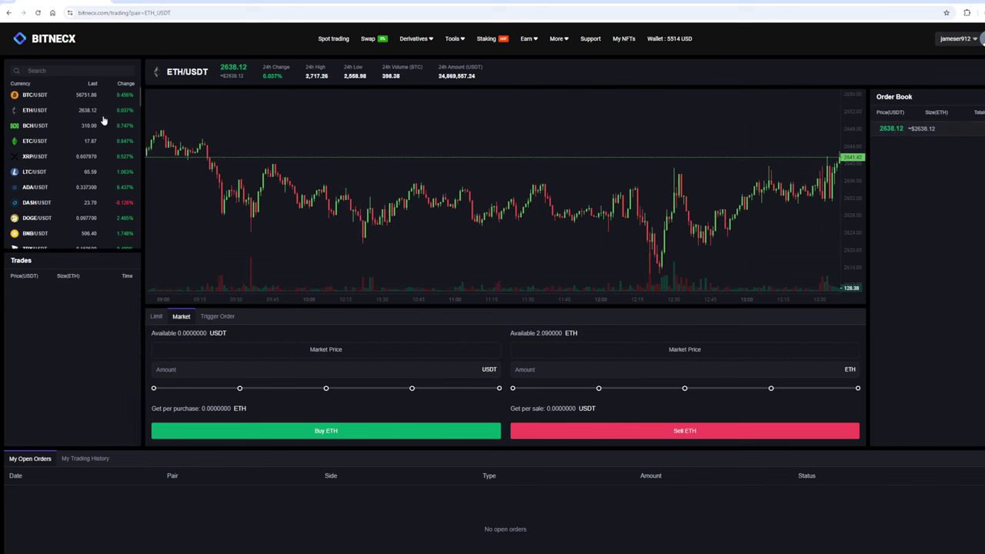
pyautogui.moveTo(599, 392); pyautogui.dragTo(858, 388)
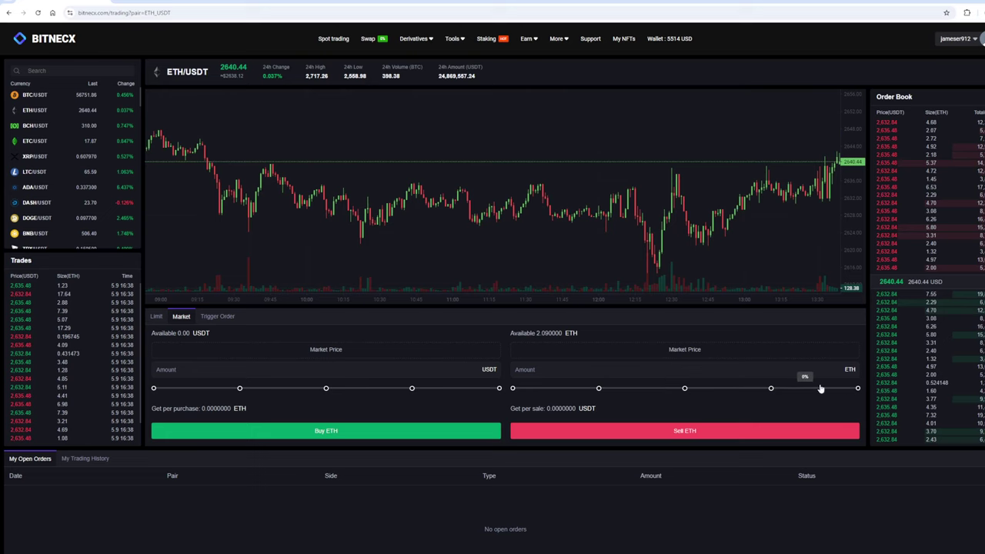
pyautogui.click(684, 437)
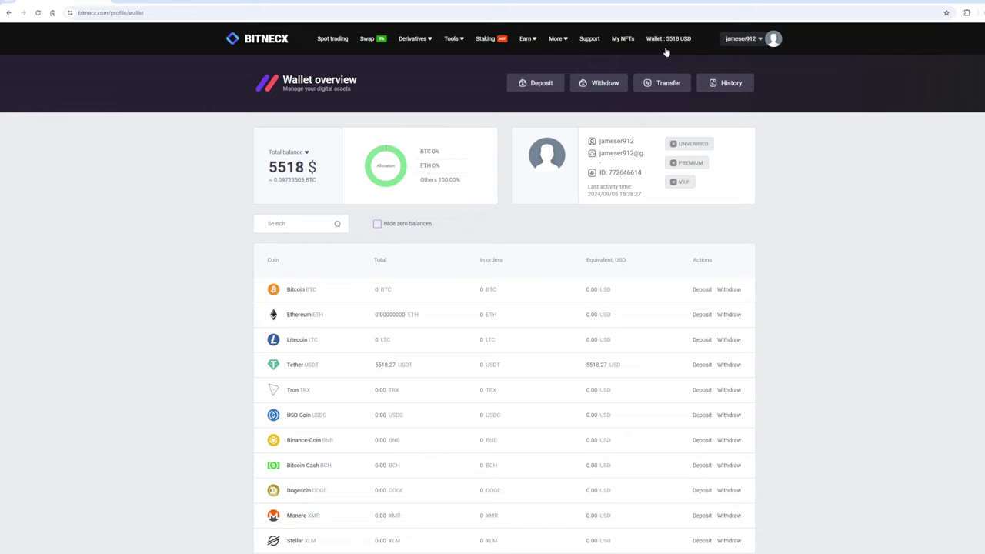
# Withdraw the full 5,517.27 USDT over TRC-20 to the pasted Binance deposit address
pyautogui.click(600, 90)
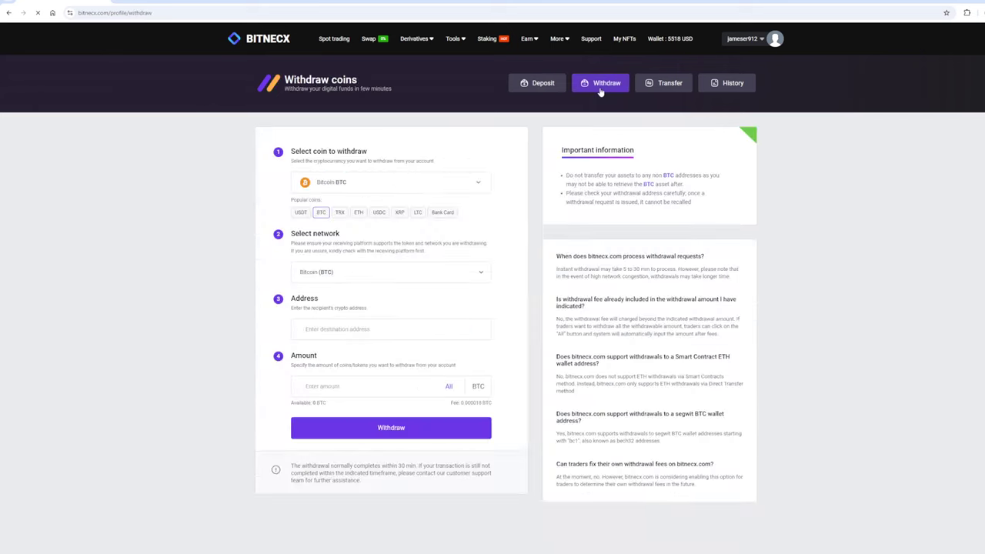
pyautogui.click(301, 214)
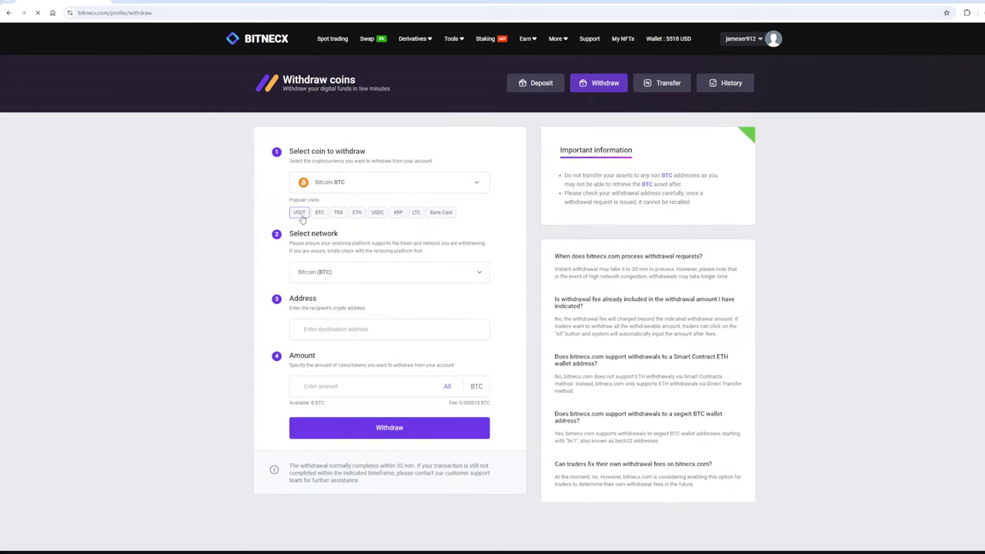
pyautogui.click(320, 274)
pyautogui.click(334, 315)
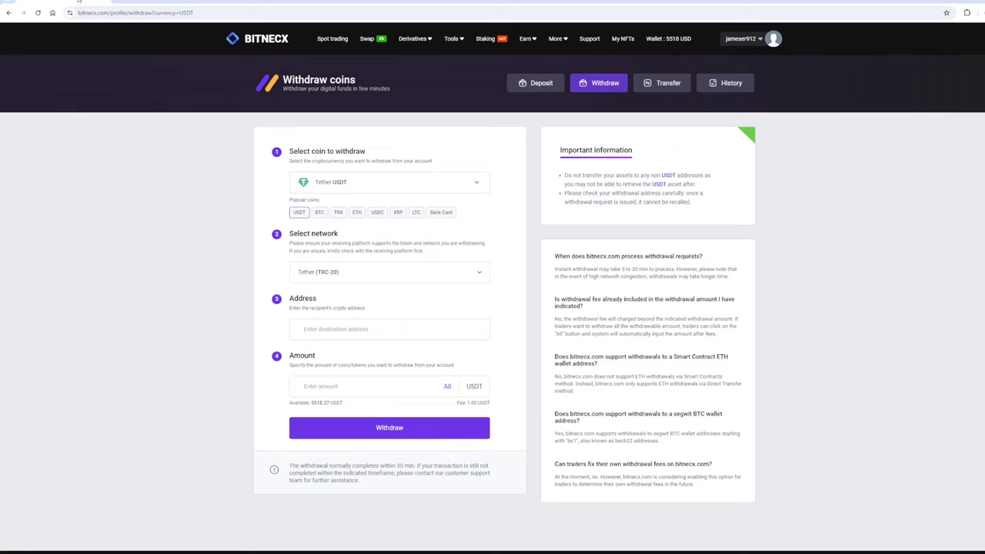
pyautogui.click(331, 329)
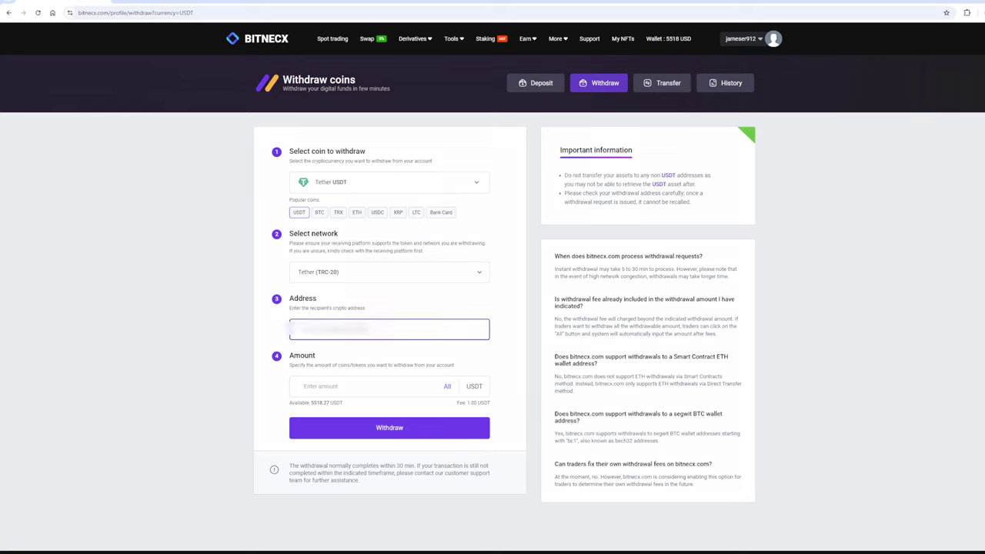
pyautogui.hotkey('ctrl', 'v')
pyautogui.click(446, 387)
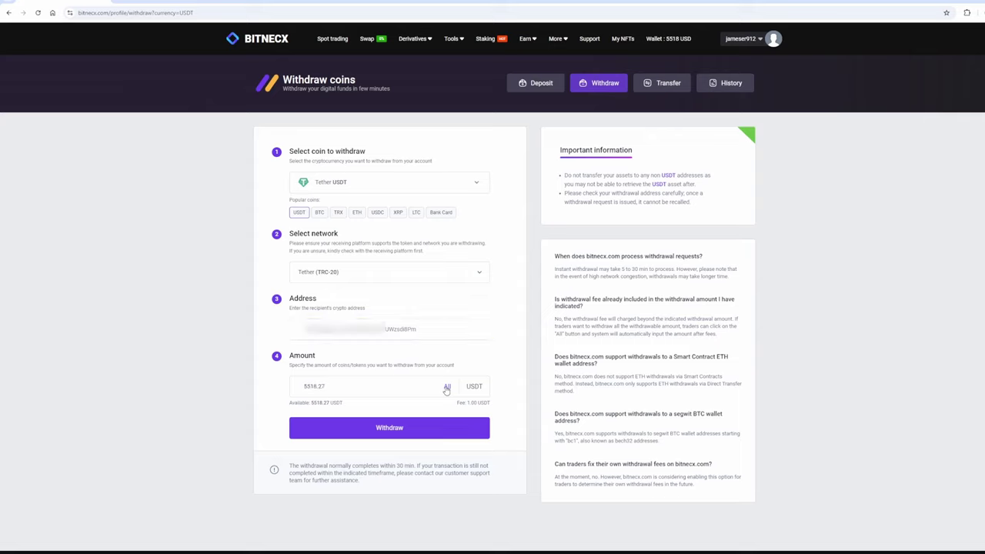
pyautogui.click(386, 434)
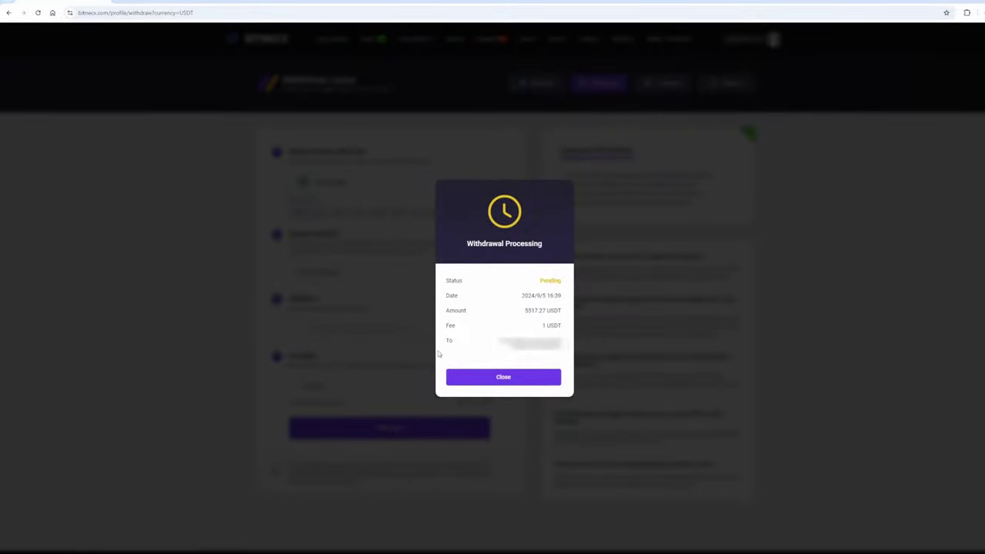
# Dismiss the withdrawal notice and enter a 50000 USDT total in Binance's ETH/USDT spot buy form
pyautogui.click(488, 378)
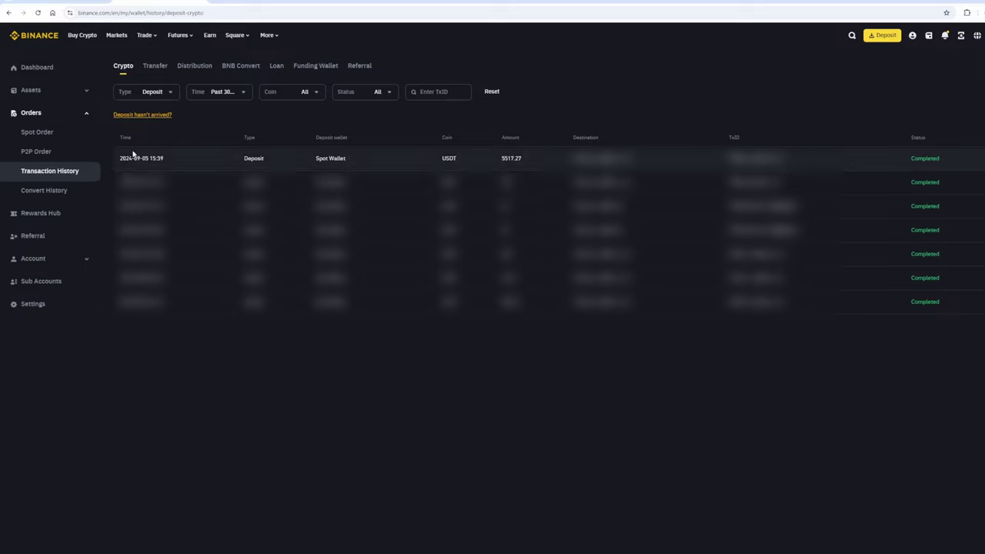
pyautogui.moveTo(147, 35)
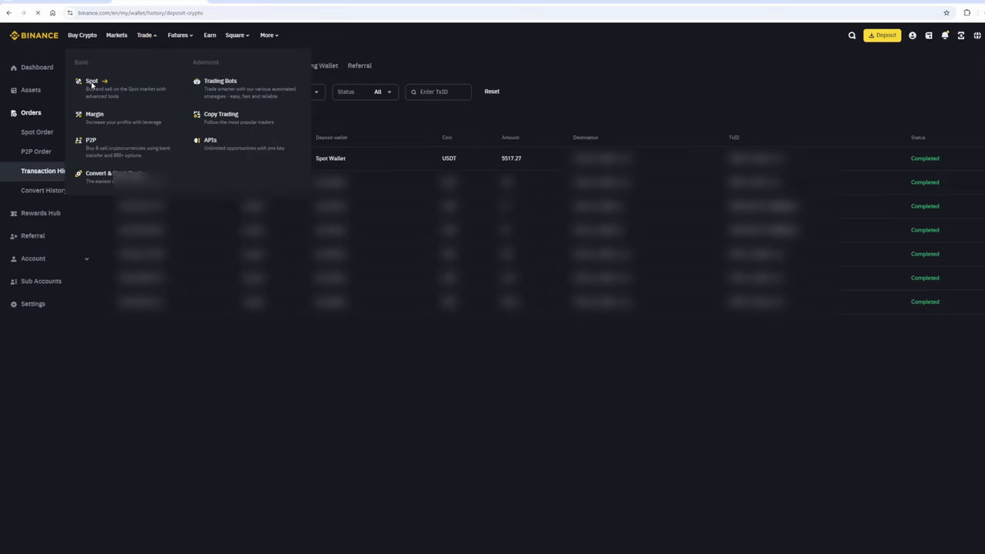
pyautogui.click(91, 81)
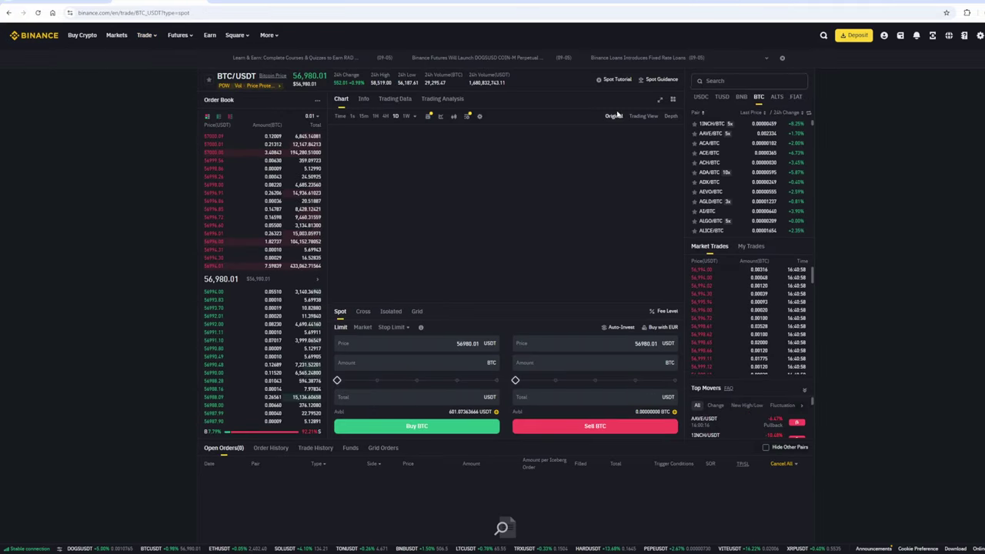
pyautogui.click(739, 80)
pyautogui.click(709, 110)
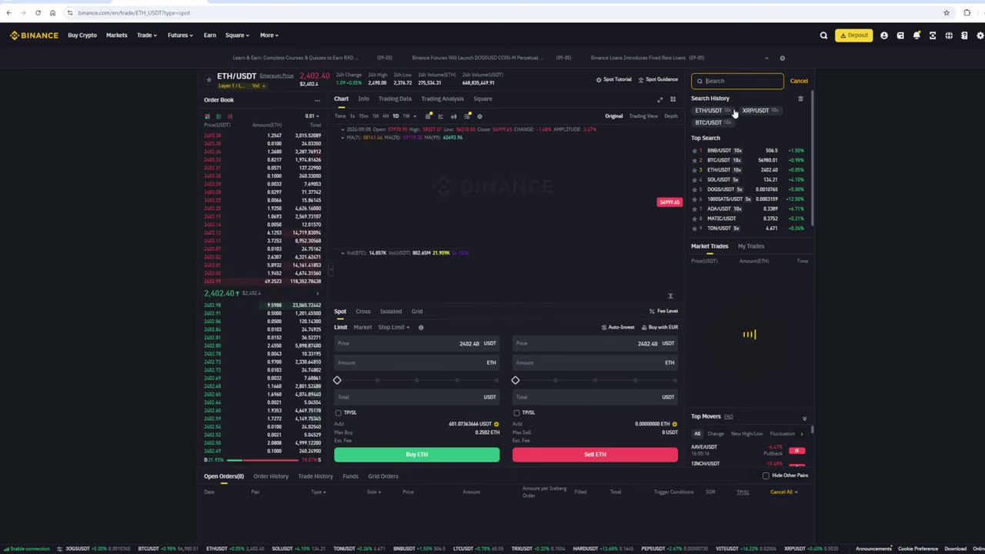
pyautogui.click(469, 367)
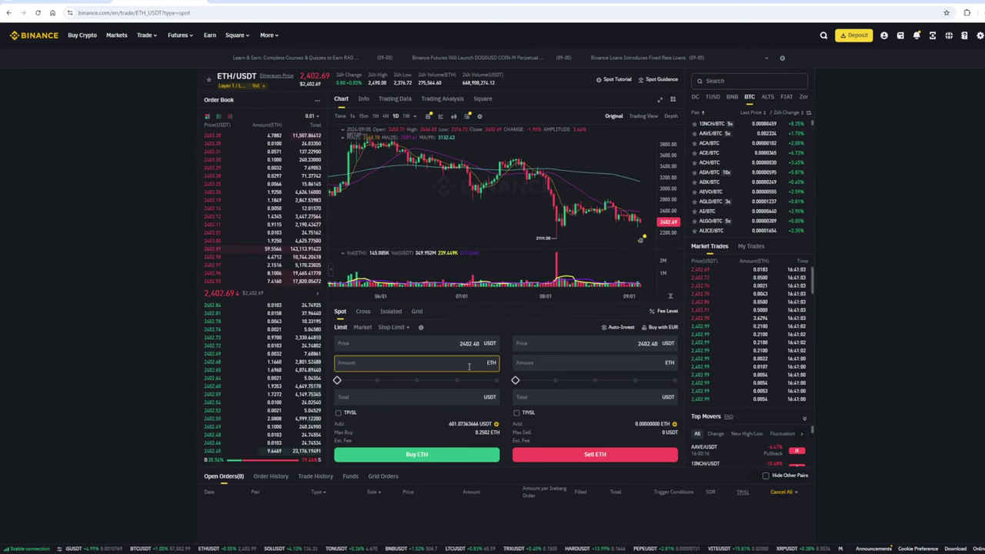
pyautogui.click(431, 396)
pyautogui.write('500')
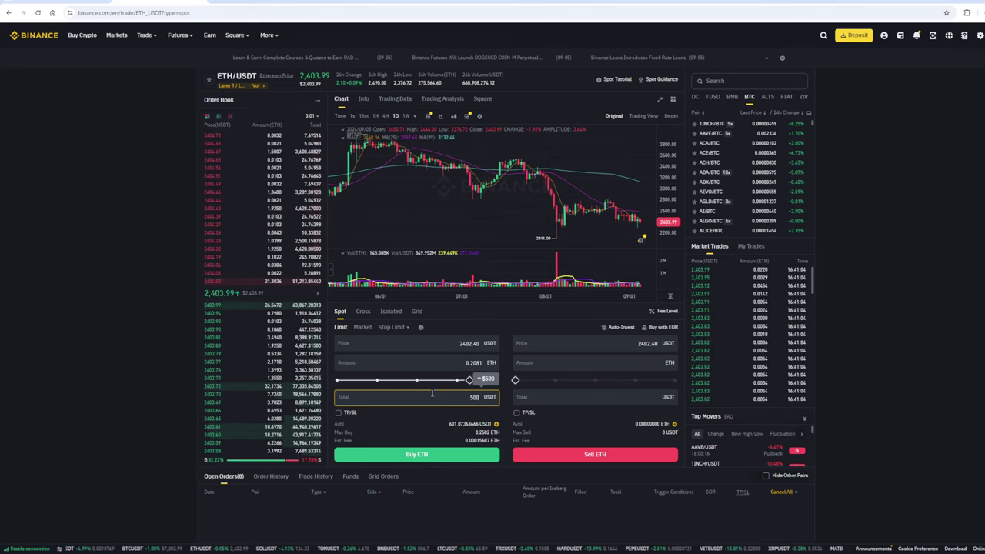
pyautogui.write('00')
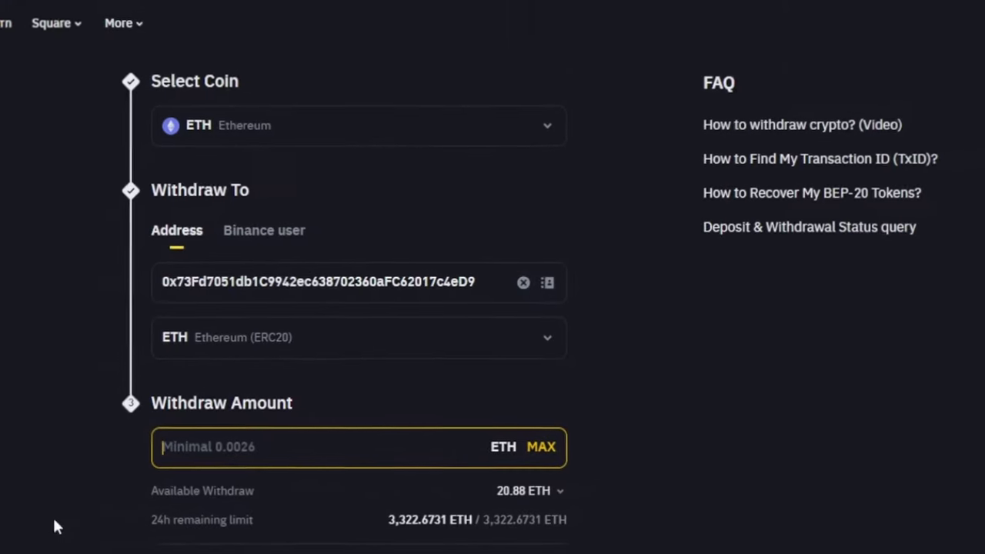
# Set Binance's ETH withdrawal amount to the full 20.88 ETH balance
pyautogui.click(541, 453)
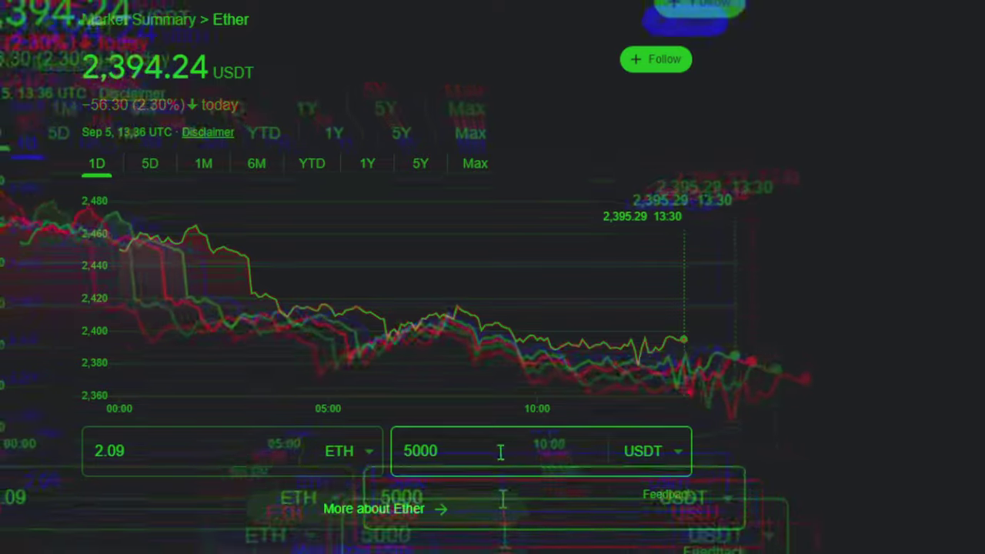
pyautogui.write('0')
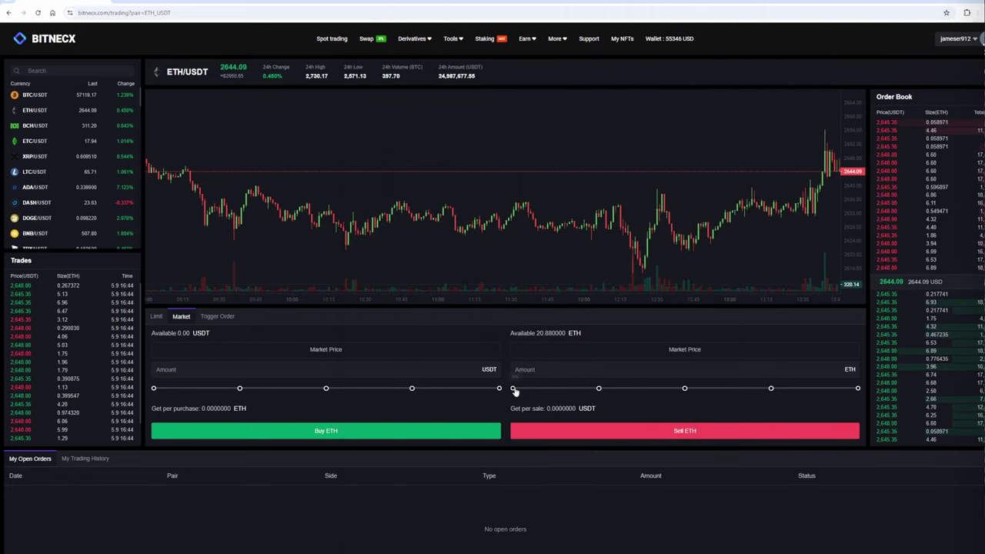
# Sell all 20.88 ETH at market, then verify Binance's 55,193.57 USDT deposit history
pyautogui.click(857, 387)
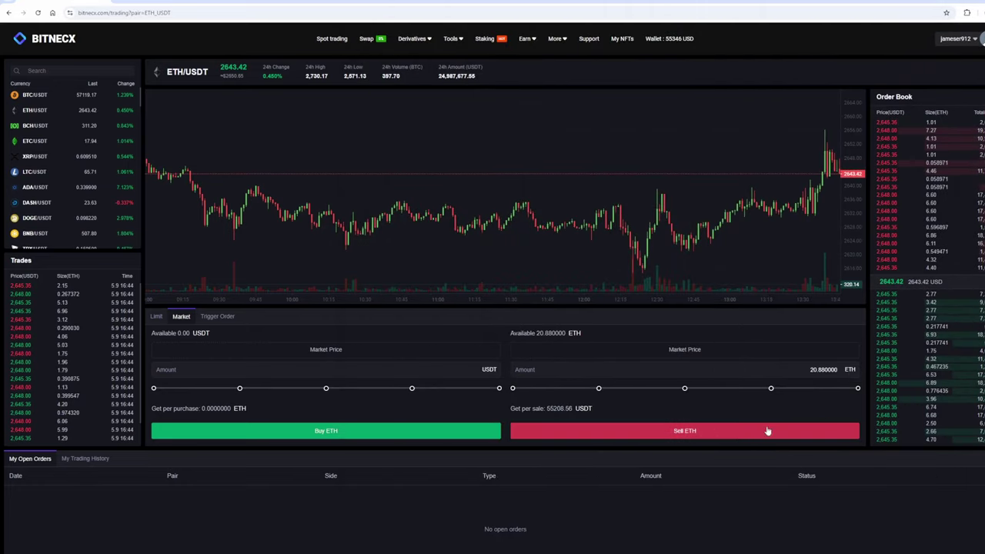
pyautogui.click(674, 431)
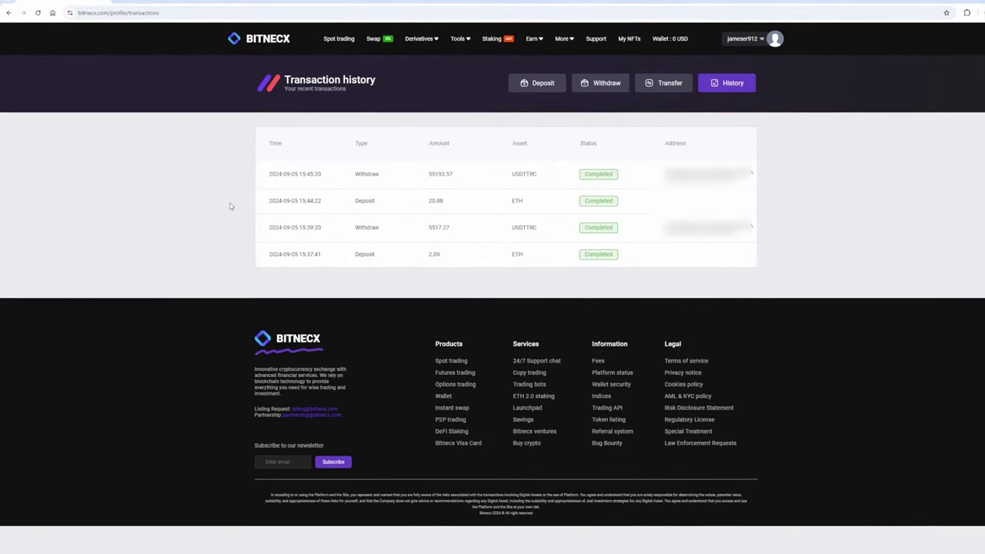
pyautogui.click(163, 2)
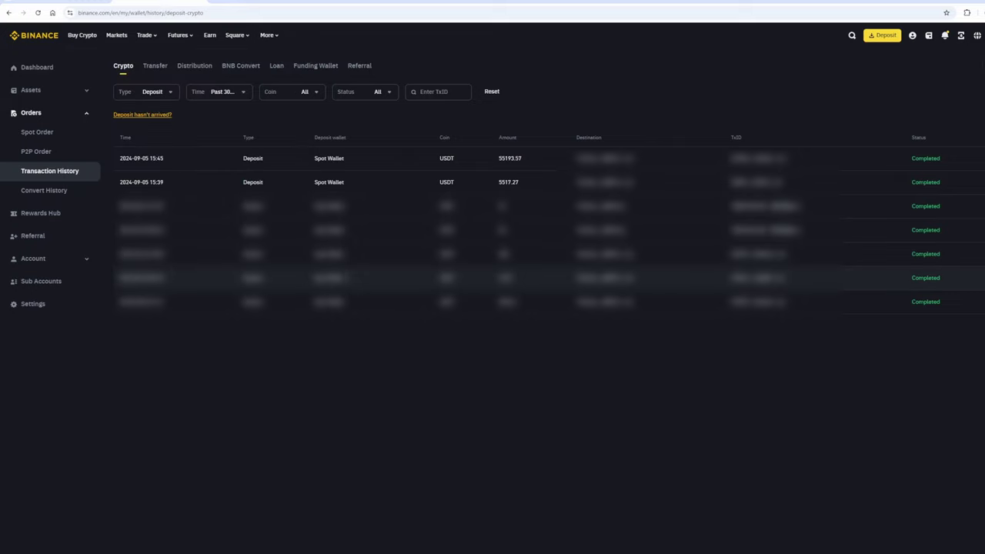